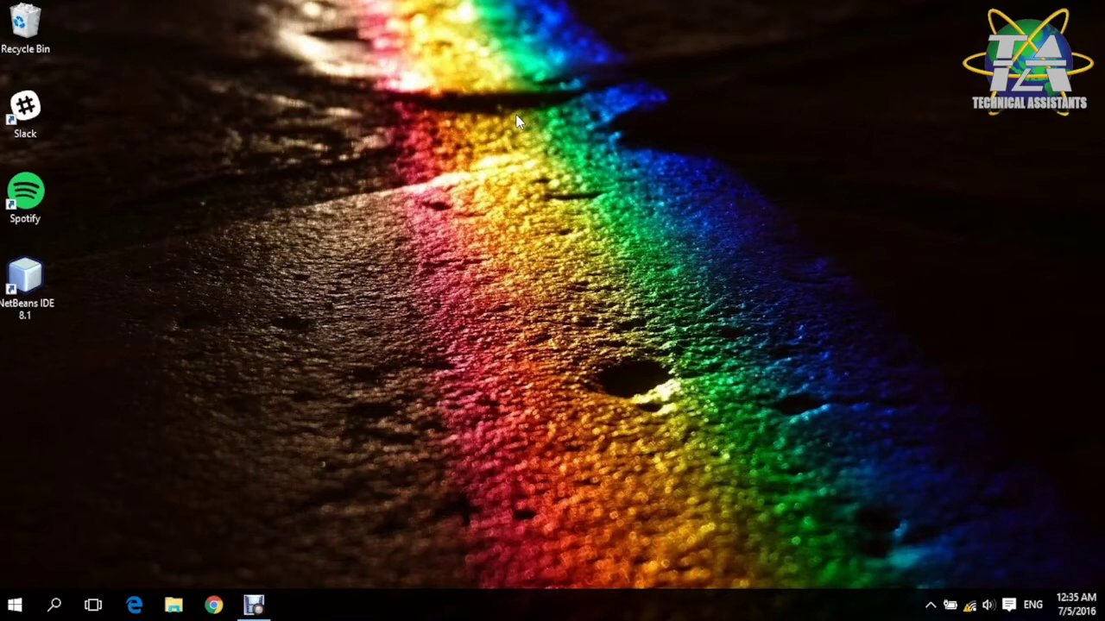
Open Edge, then run ipconfig in a Command Prompt launched via Win+R.
{"action": "left_click", "coordinate": [135, 606]}
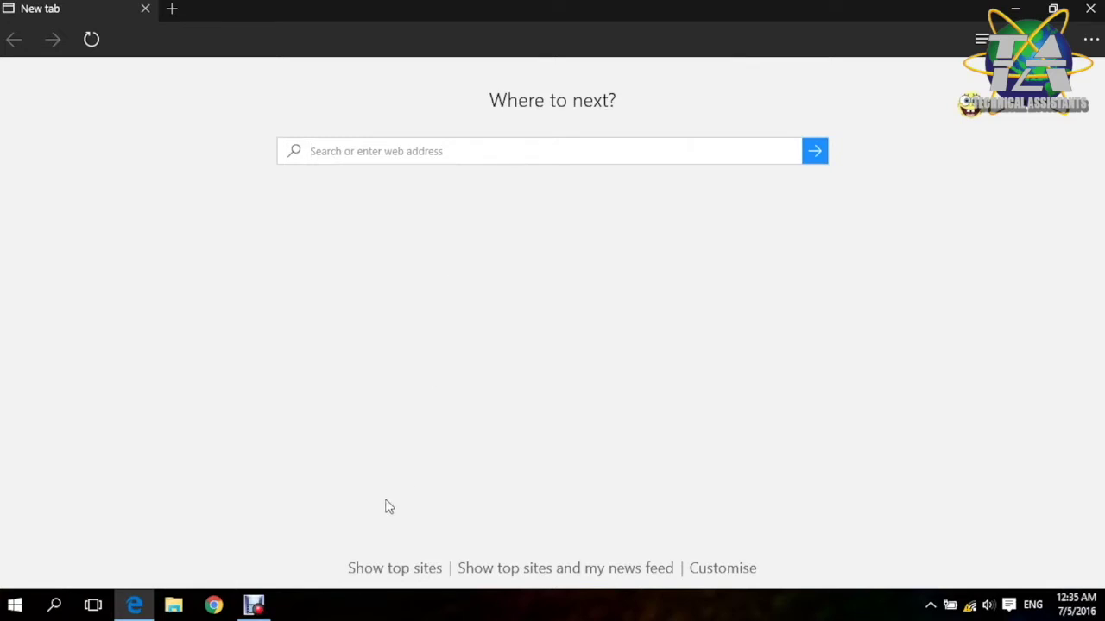
{"action": "key", "text": "super+r"}
{"action": "key", "text": "Return"}
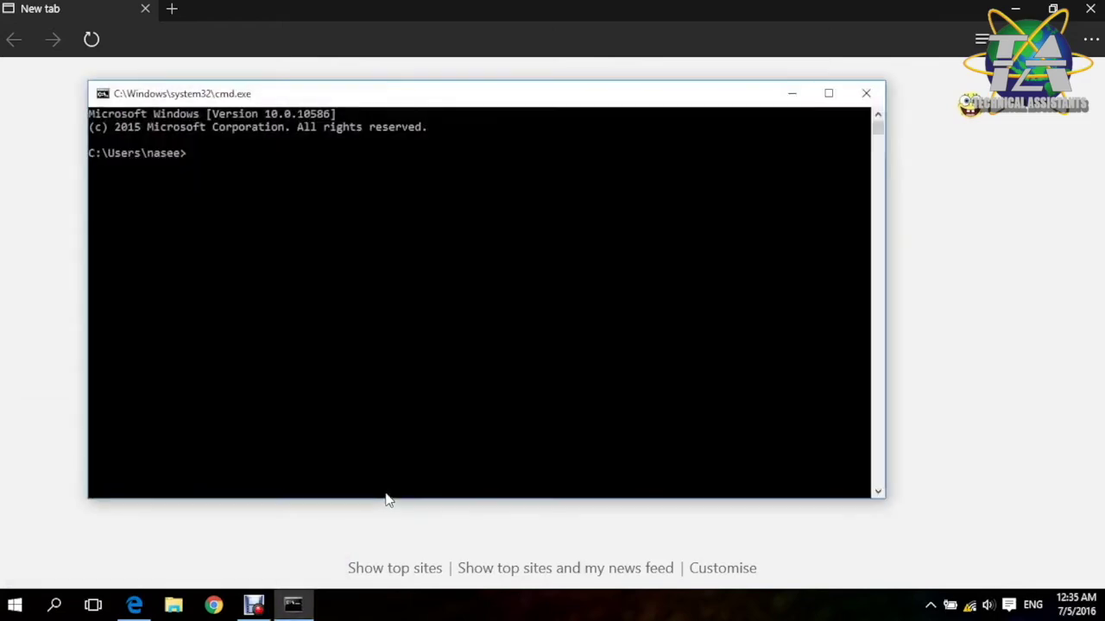
{"action": "type", "text": "ipconfig"}
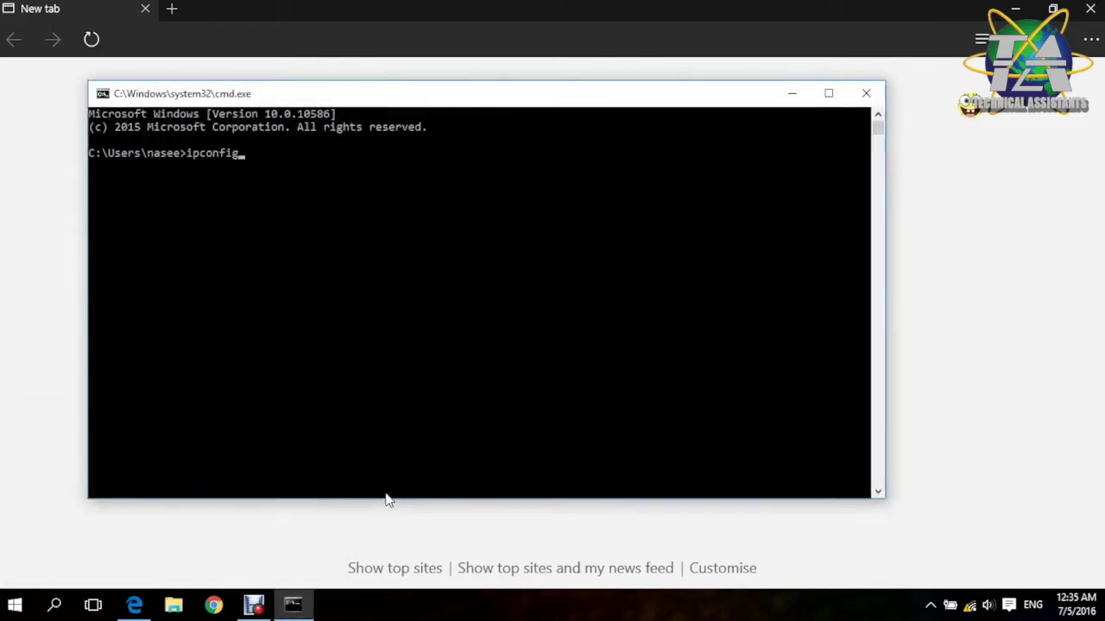
{"action": "key", "text": "Return"}
Scroll through the ipconfig output, highlighting the Wi-Fi and Ethernet adapter headings.
{"action": "scroll", "coordinate": [347, 359], "scroll_direction": "up", "scroll_amount": 2}
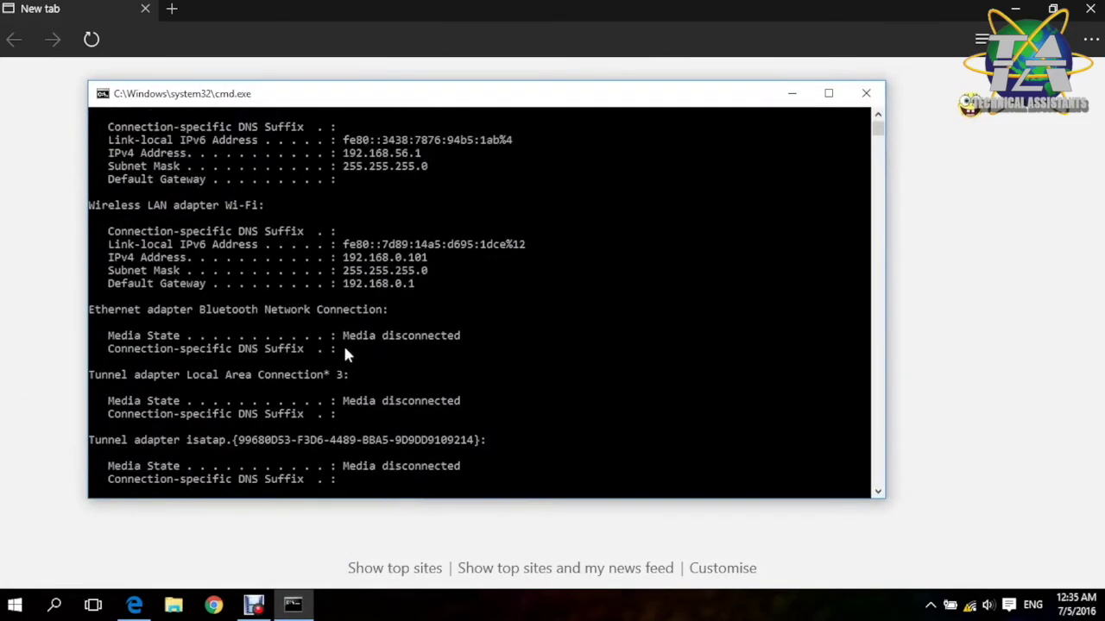
{"action": "scroll", "coordinate": [371, 302], "scroll_direction": "up", "scroll_amount": 1}
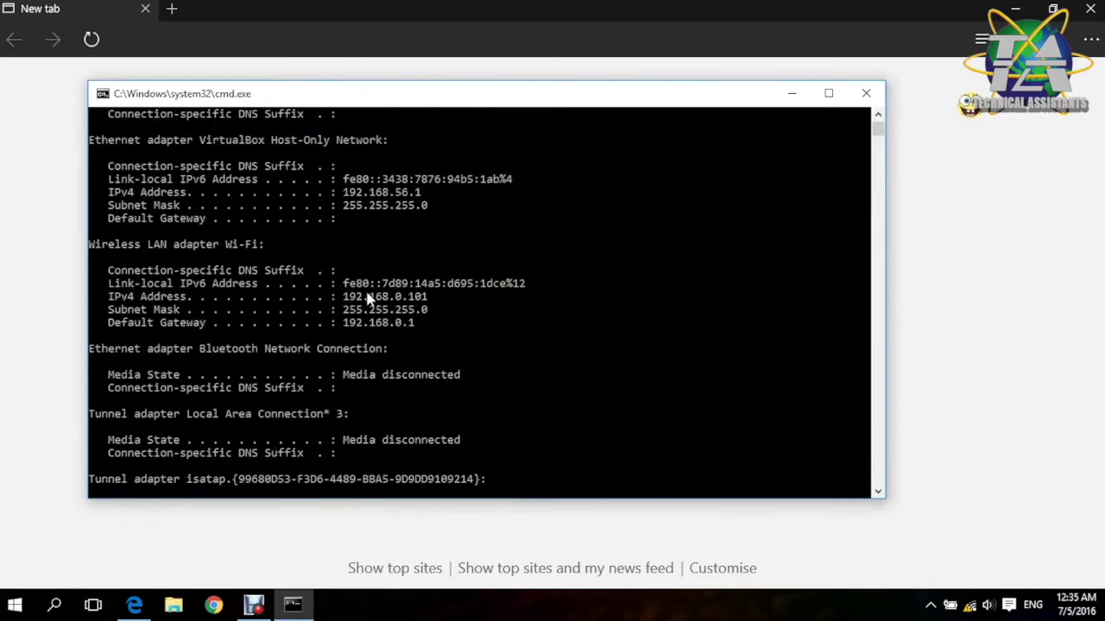
{"action": "left_click_drag", "start_coordinate": [175, 322], "coordinate": [111, 323]}
{"action": "left_click", "coordinate": [175, 322]}
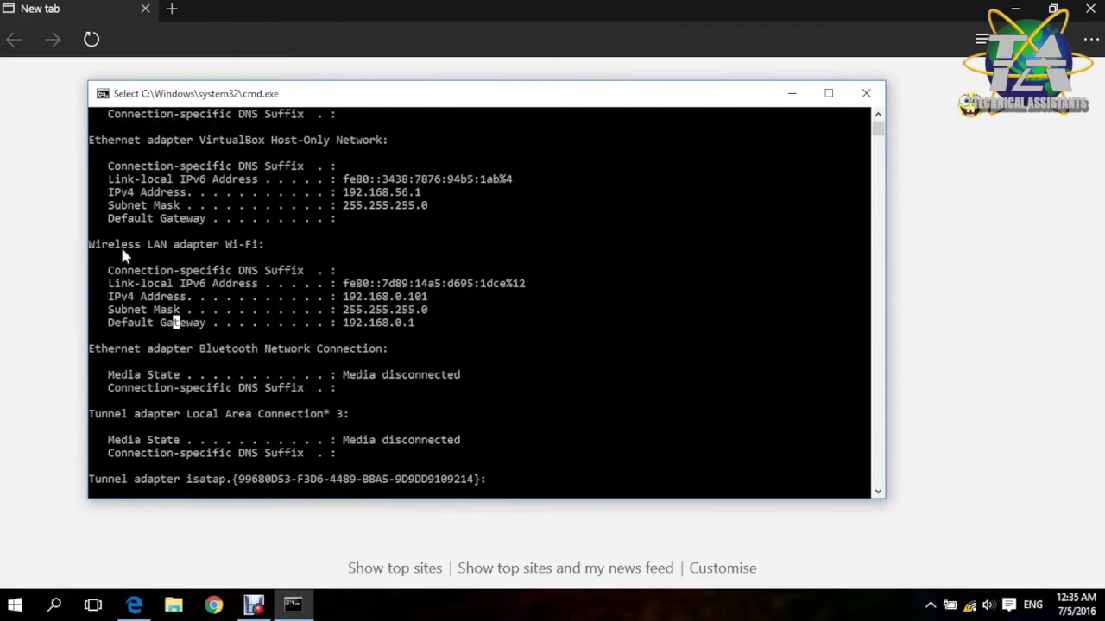
{"action": "left_click_drag", "start_coordinate": [90, 244], "coordinate": [266, 249]}
{"action": "left_click_drag", "start_coordinate": [127, 323], "coordinate": [149, 323]}
{"action": "scroll", "coordinate": [333, 345], "scroll_direction": "up", "scroll_amount": 2}
{"action": "scroll", "coordinate": [330, 349], "scroll_direction": "up", "scroll_amount": 2}
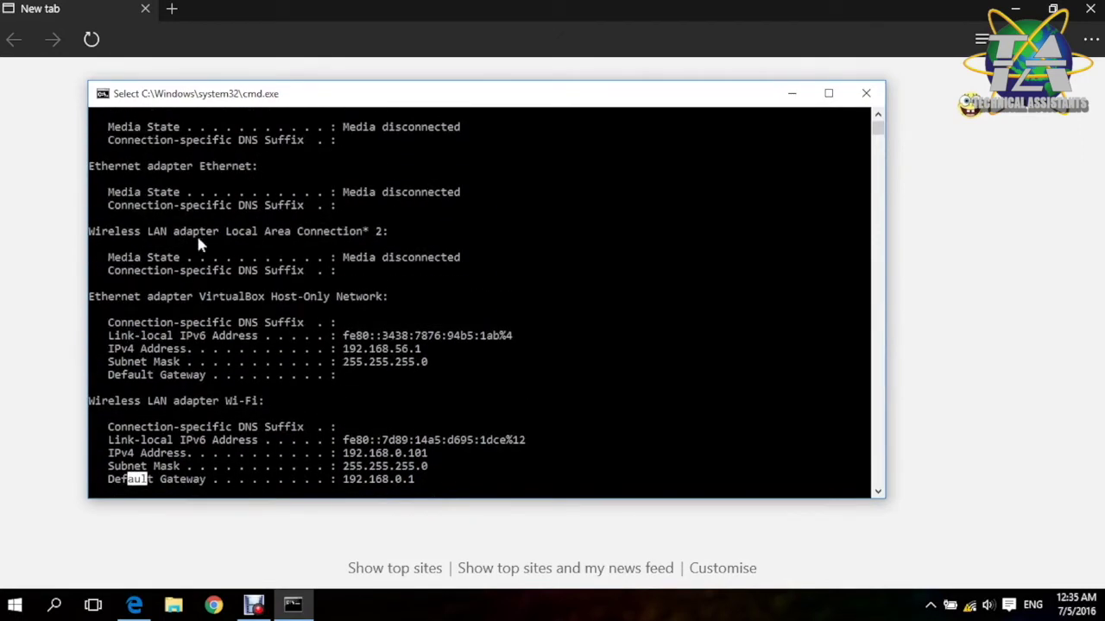
{"action": "left_click_drag", "start_coordinate": [90, 166], "coordinate": [264, 170]}
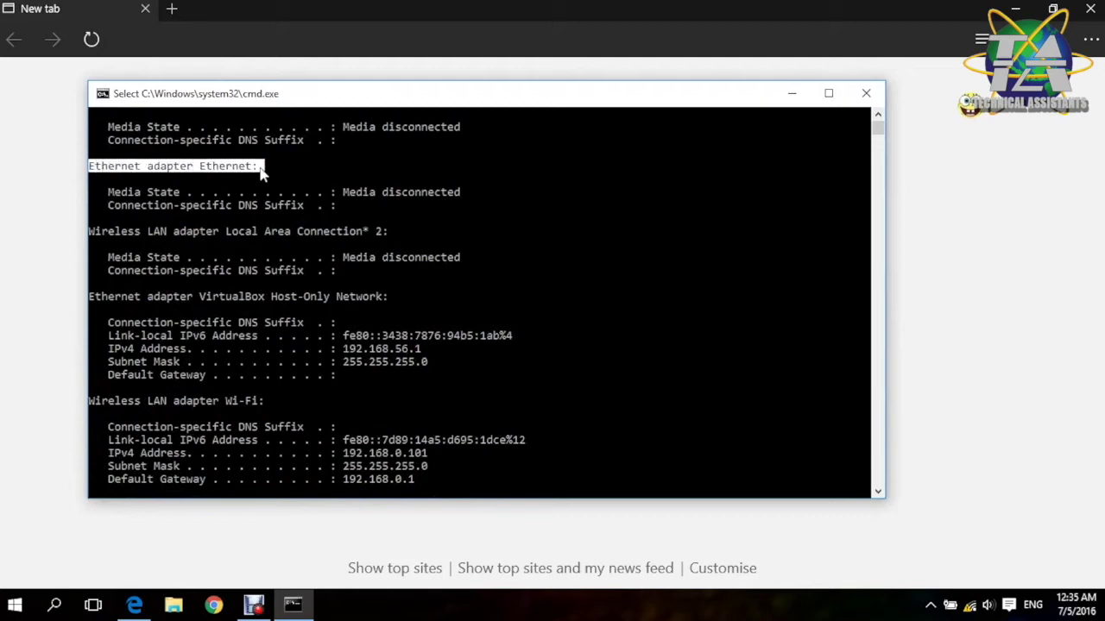
Copy the Wi-Fi default gateway 192.168.0.1 and return to the browser.
{"action": "left_click", "coordinate": [342, 324]}
{"action": "scroll", "coordinate": [337, 336], "scroll_direction": "down", "scroll_amount": 2}
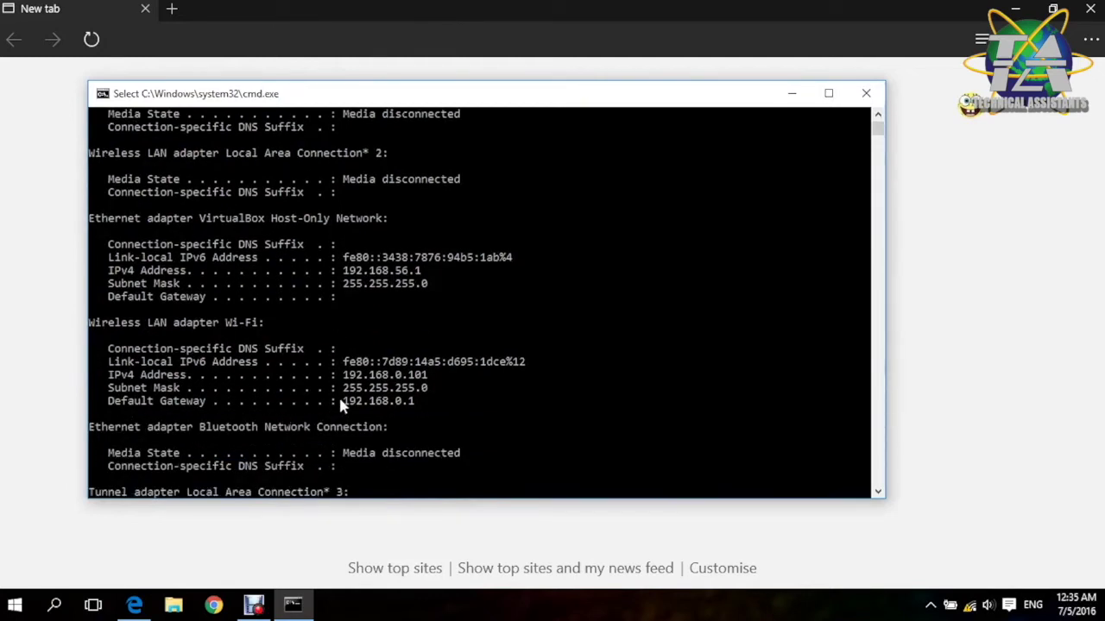
{"action": "left_click_drag", "start_coordinate": [343, 402], "coordinate": [416, 404]}
{"action": "right_click", "coordinate": [415, 405]}
{"action": "key", "text": "alt+Tab"}
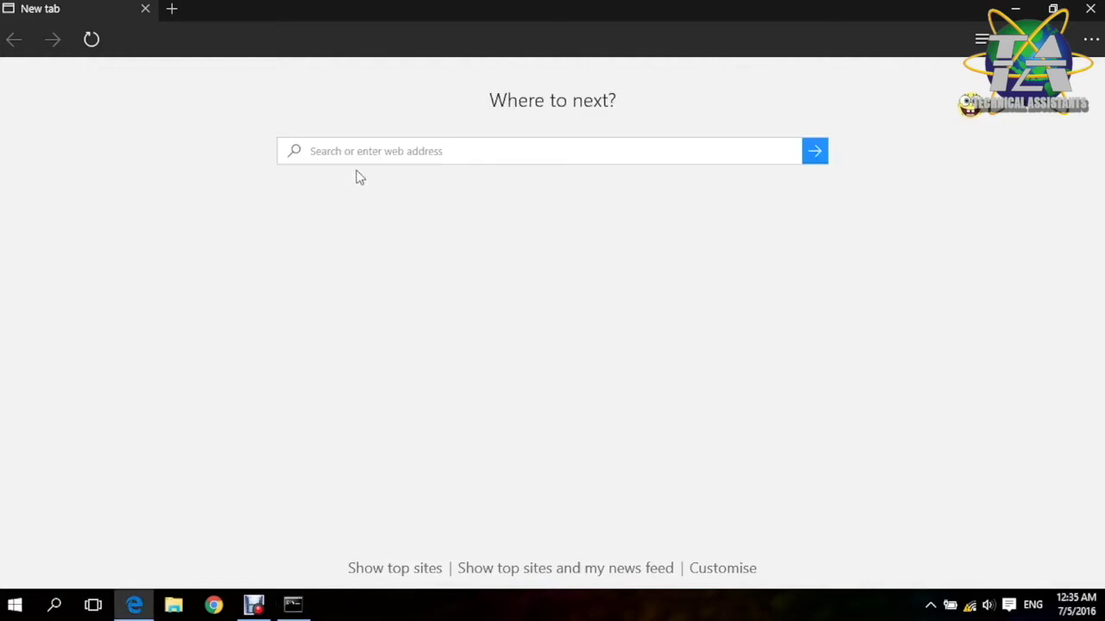
Load the router page by pasting 192.168.0.1 into Edge's address bar.
{"action": "left_click", "coordinate": [369, 148]}
{"action": "type", "text": "192.168.0.1"}
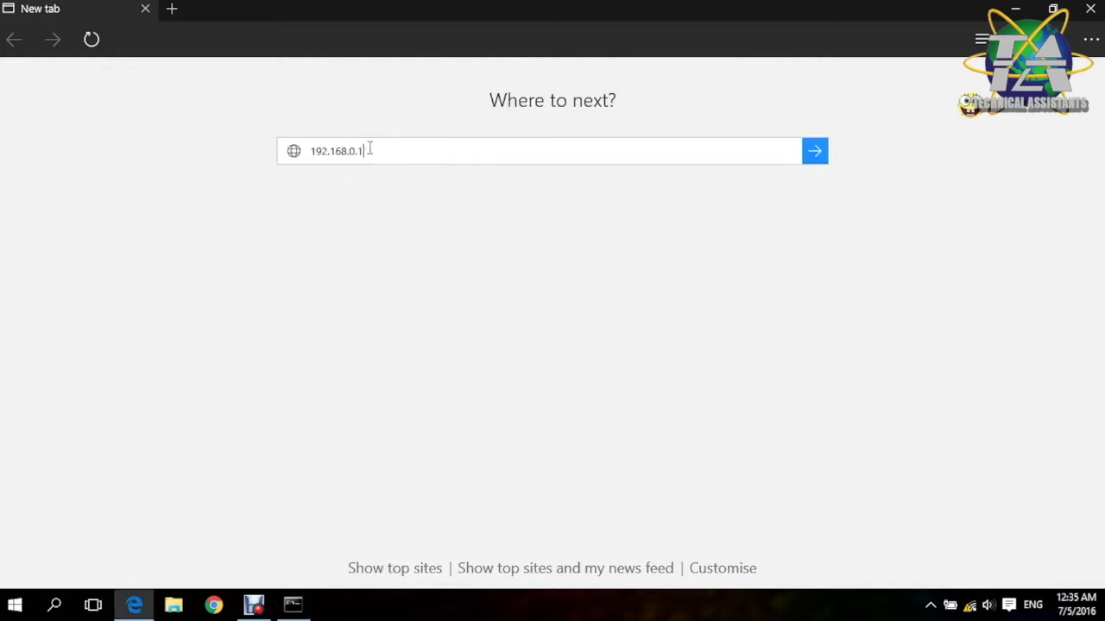
{"action": "key", "text": "Return"}
Enter admin as the router login user name.
{"action": "left_click", "coordinate": [528, 228]}
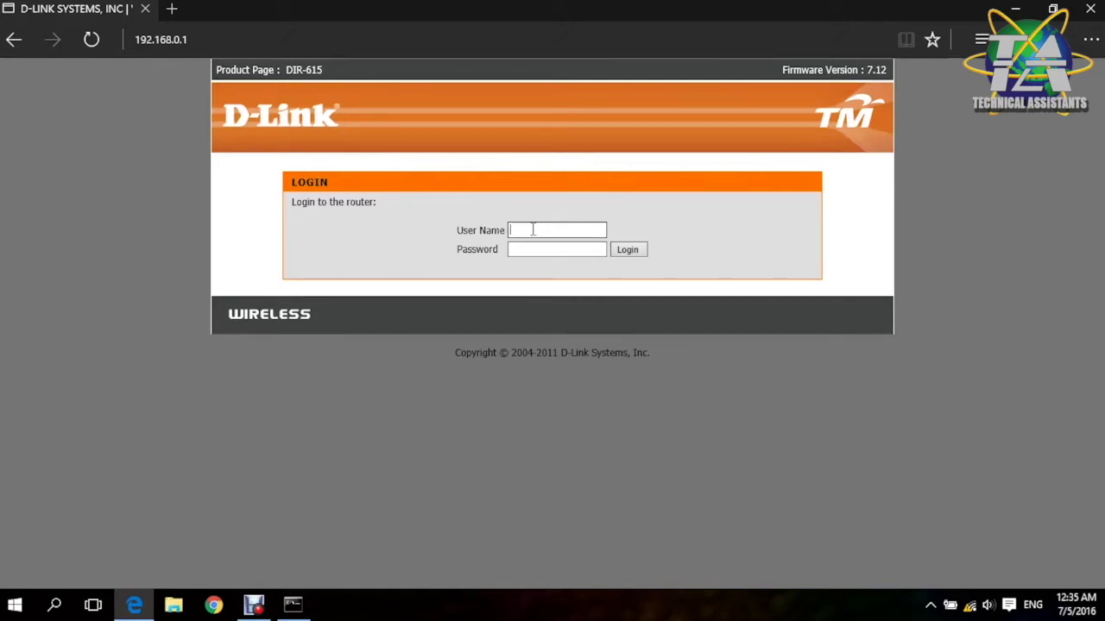
{"action": "type", "text": "admin"}
{"action": "left_click", "coordinate": [541, 252]}
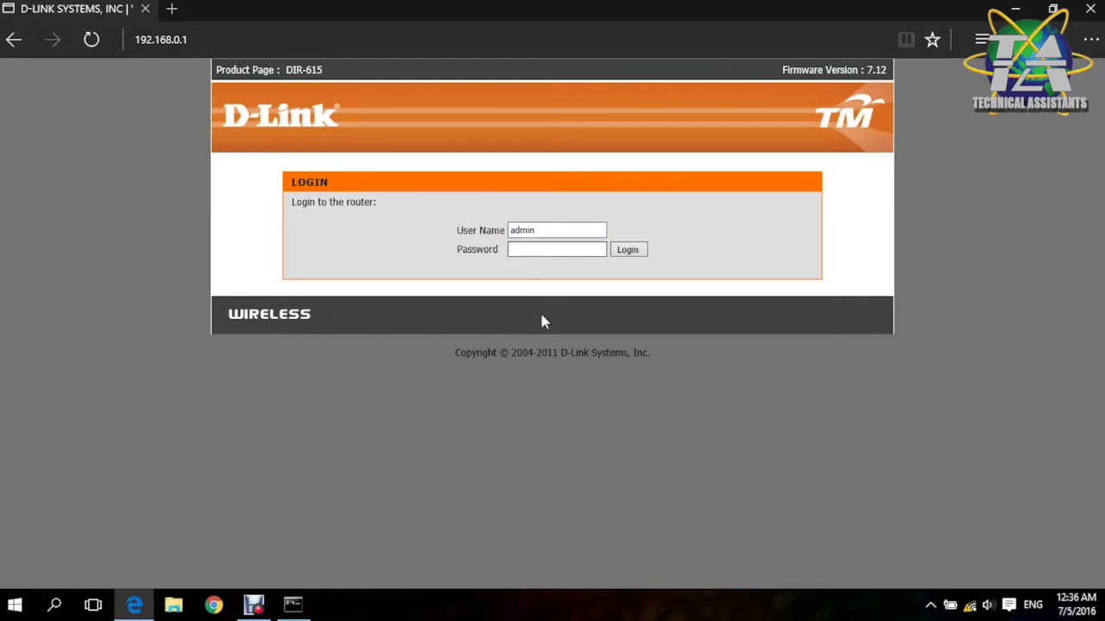
{"action": "left_click", "coordinate": [551, 230]}
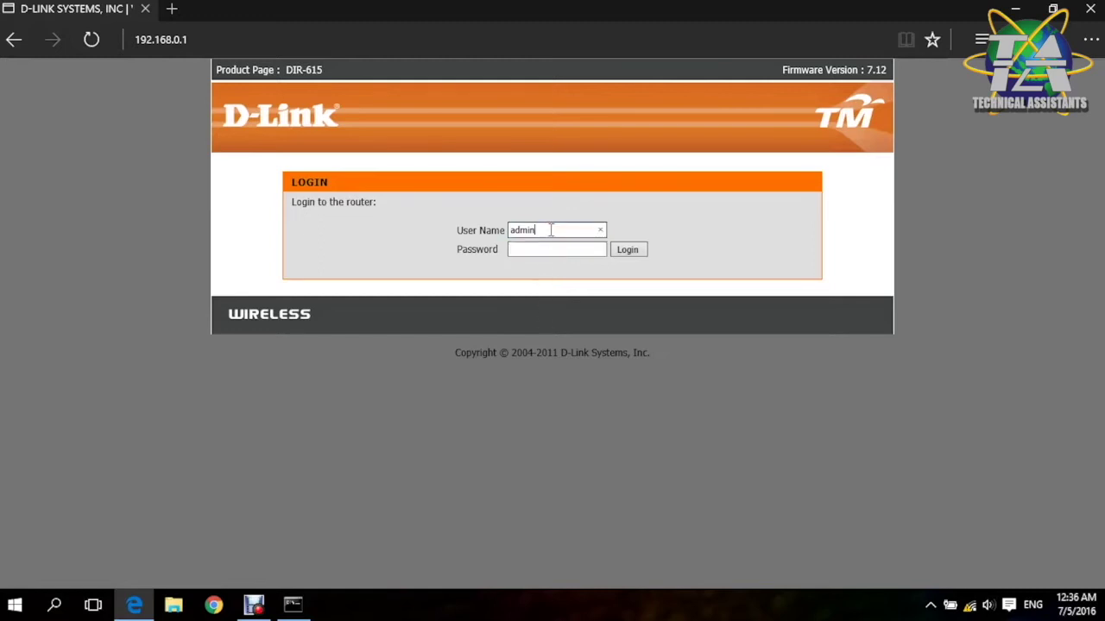
Log in and open Advanced Port Forwarding Rules, noting 20 rules remaining.
{"action": "left_click", "coordinate": [620, 251]}
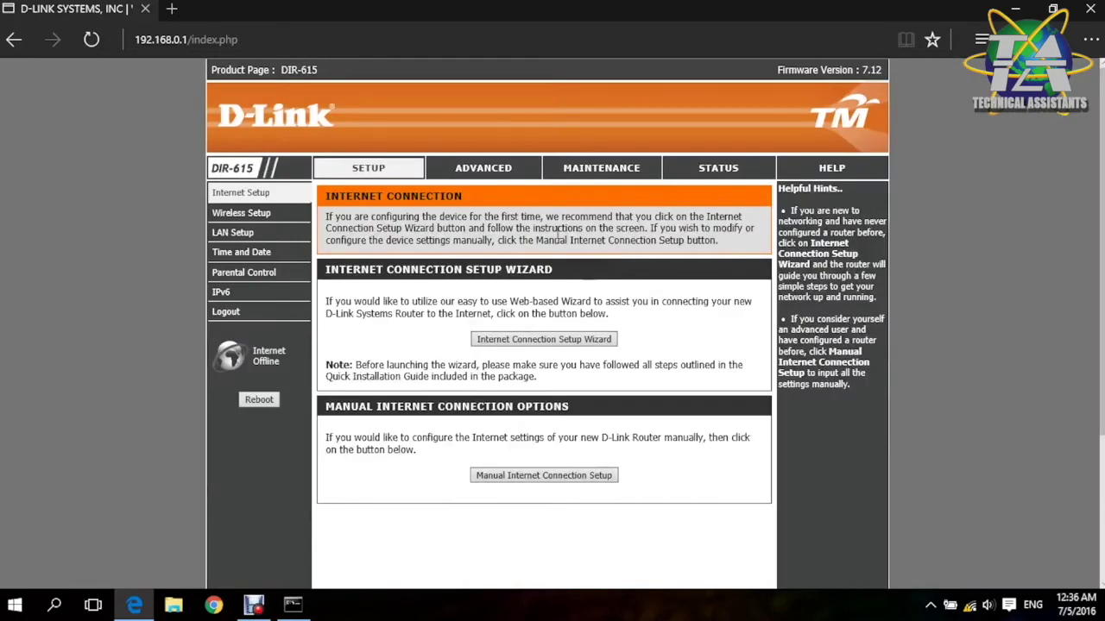
{"action": "left_click", "coordinate": [481, 171]}
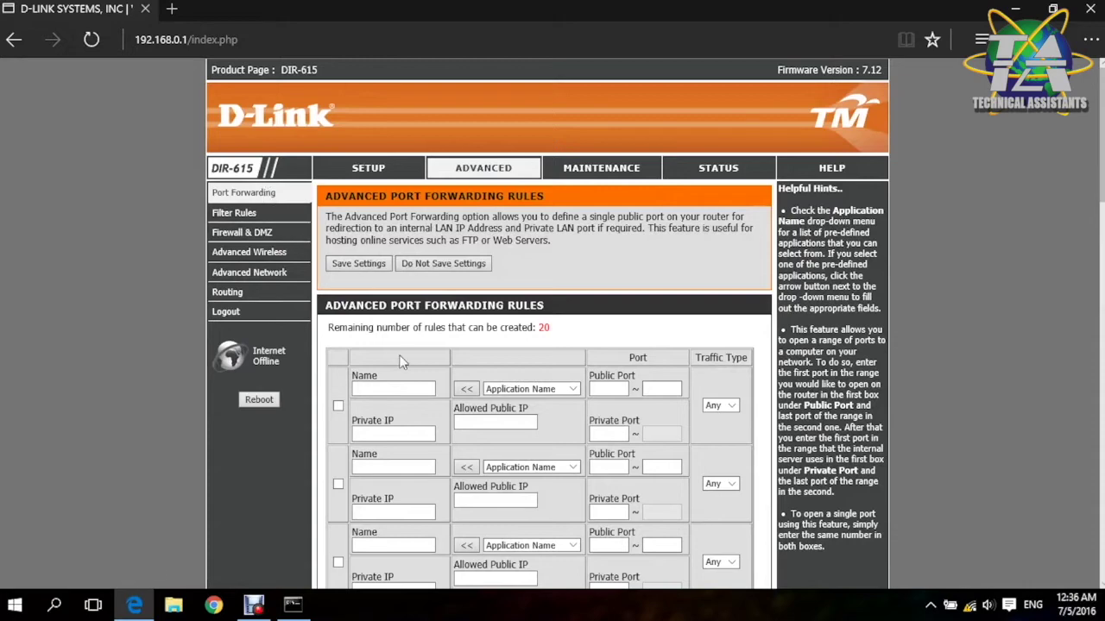
{"action": "left_click", "coordinate": [410, 388]}
{"action": "scroll", "coordinate": [629, 269], "scroll_direction": "down", "scroll_amount": 2}
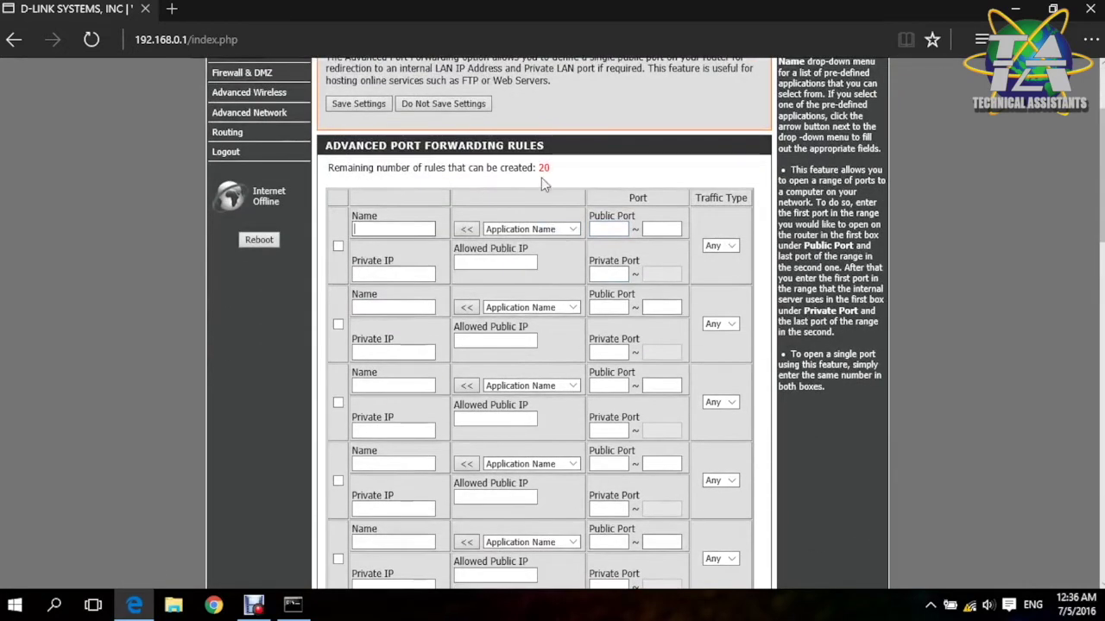
{"action": "left_click_drag", "start_coordinate": [540, 167], "coordinate": [550, 167]}
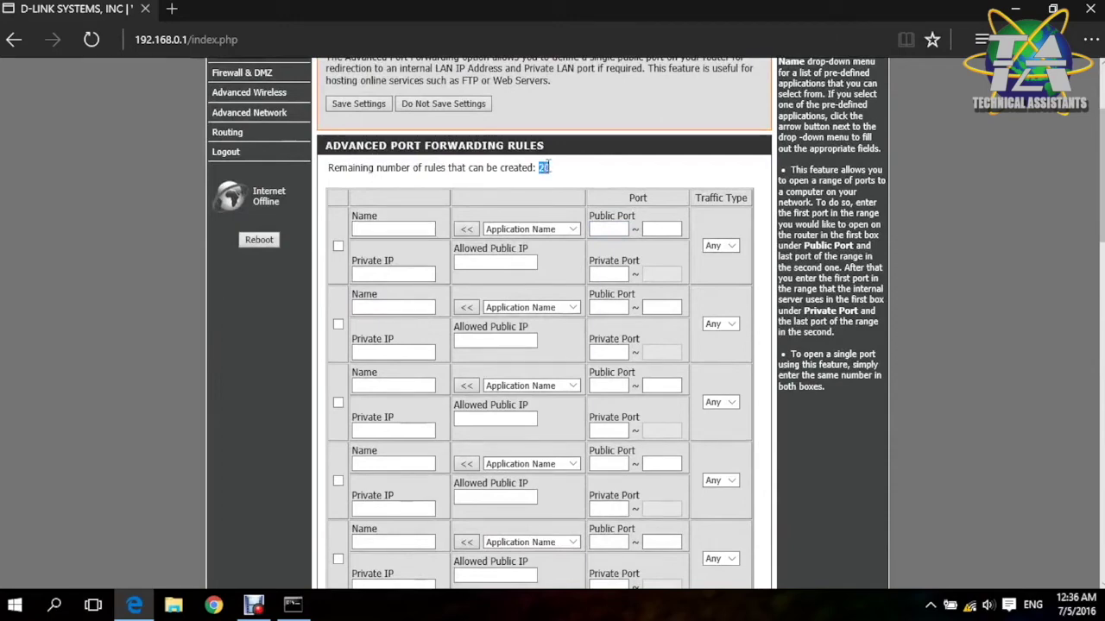
{"action": "scroll", "coordinate": [514, 196], "scroll_direction": "up", "scroll_amount": 2}
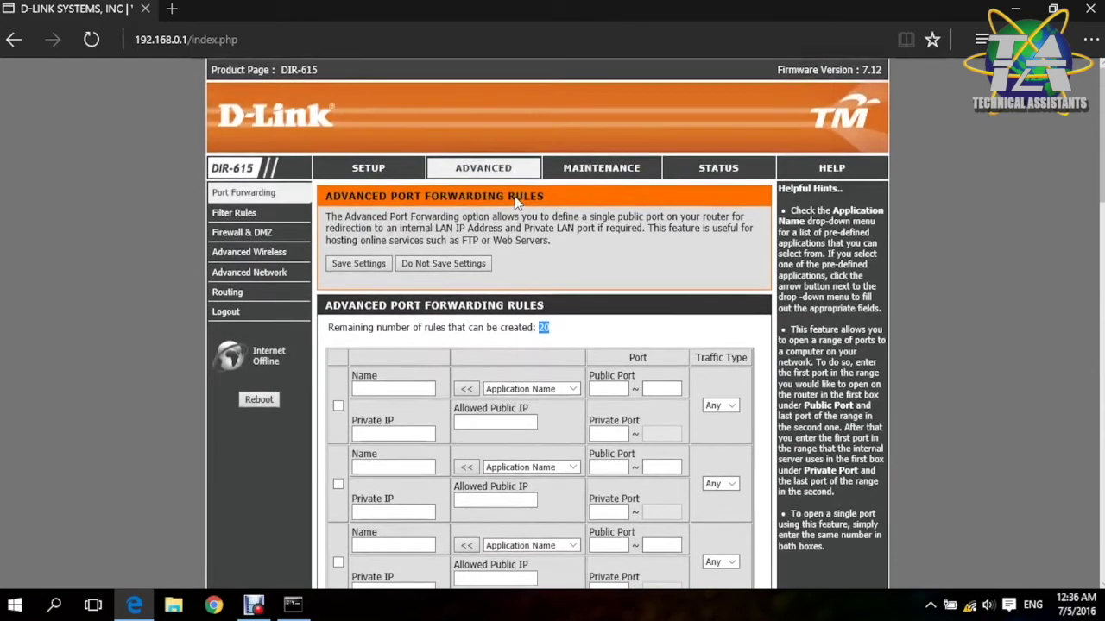
{"action": "scroll", "coordinate": [535, 207], "scroll_direction": "down", "scroll_amount": 2}
Name the first rule Raspi SSH and move to its Private IP field.
{"action": "left_click", "coordinate": [575, 205]}
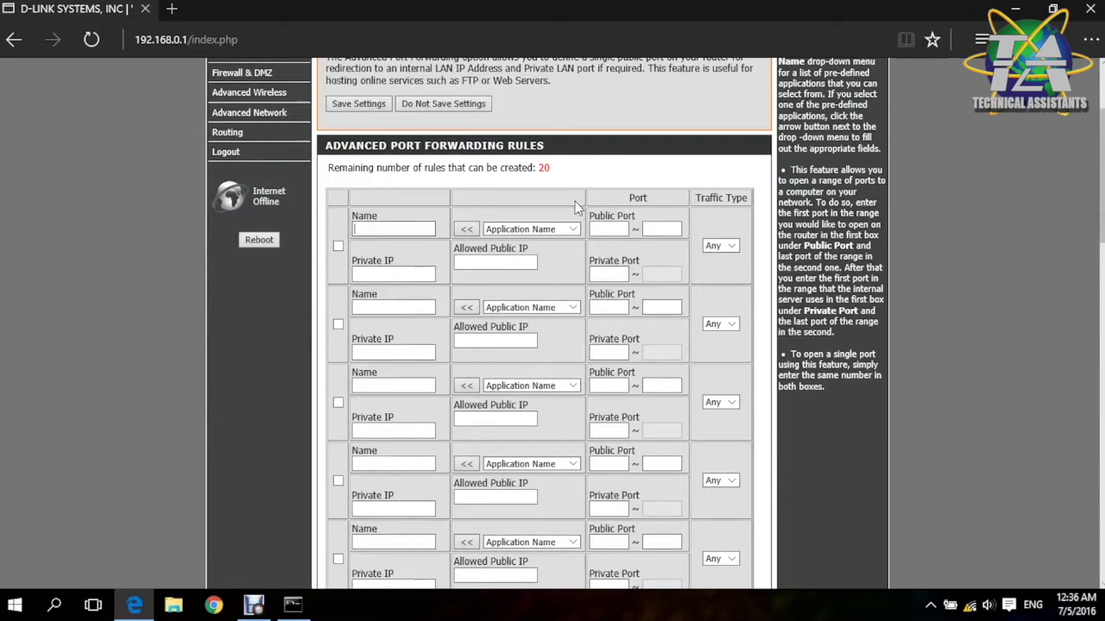
{"action": "key", "text": "Tab"}
{"action": "left_click", "coordinate": [424, 273]}
Enter 192.168.0.140 as the first rule's Private IP.
{"action": "left_click", "coordinate": [412, 274]}
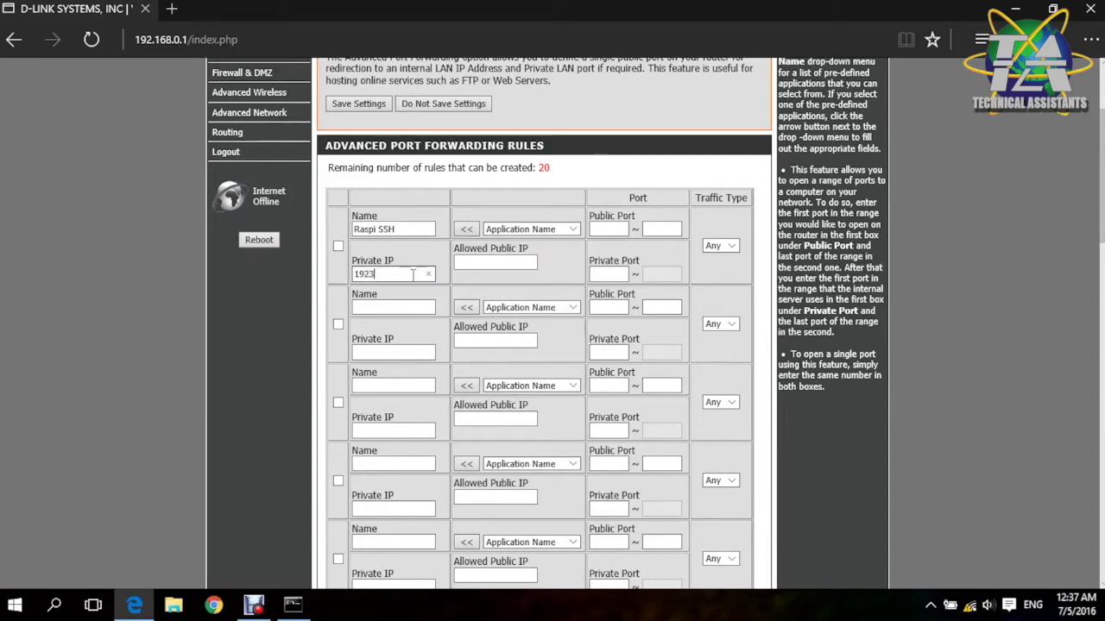
{"action": "type", "text": "192.168.0.140"}
{"action": "left_click", "coordinate": [481, 263]}
{"action": "left_click_drag", "start_coordinate": [406, 273], "coordinate": [353, 275]}
{"action": "left_click", "coordinate": [376, 273]}
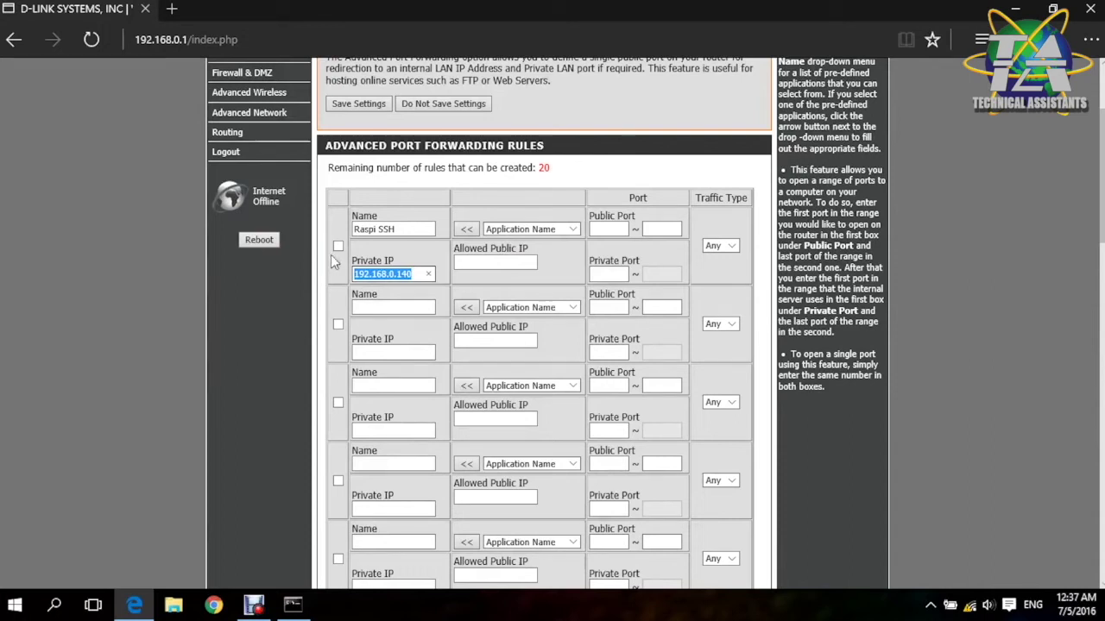
{"action": "left_click_drag", "start_coordinate": [412, 274], "coordinate": [370, 274]}
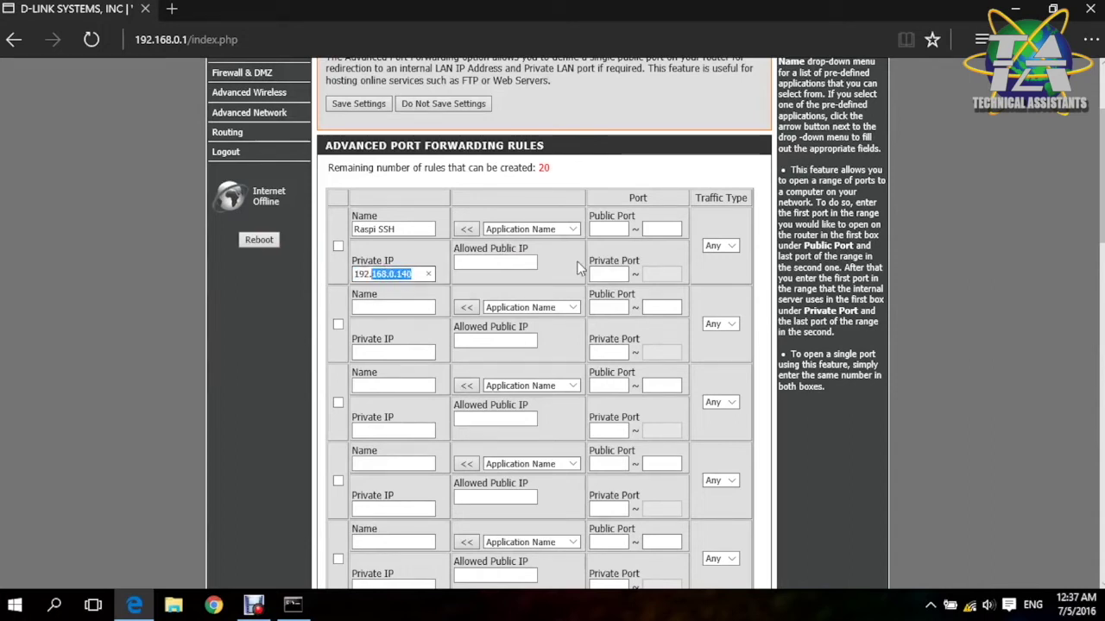
{"action": "left_click", "coordinate": [610, 229]}
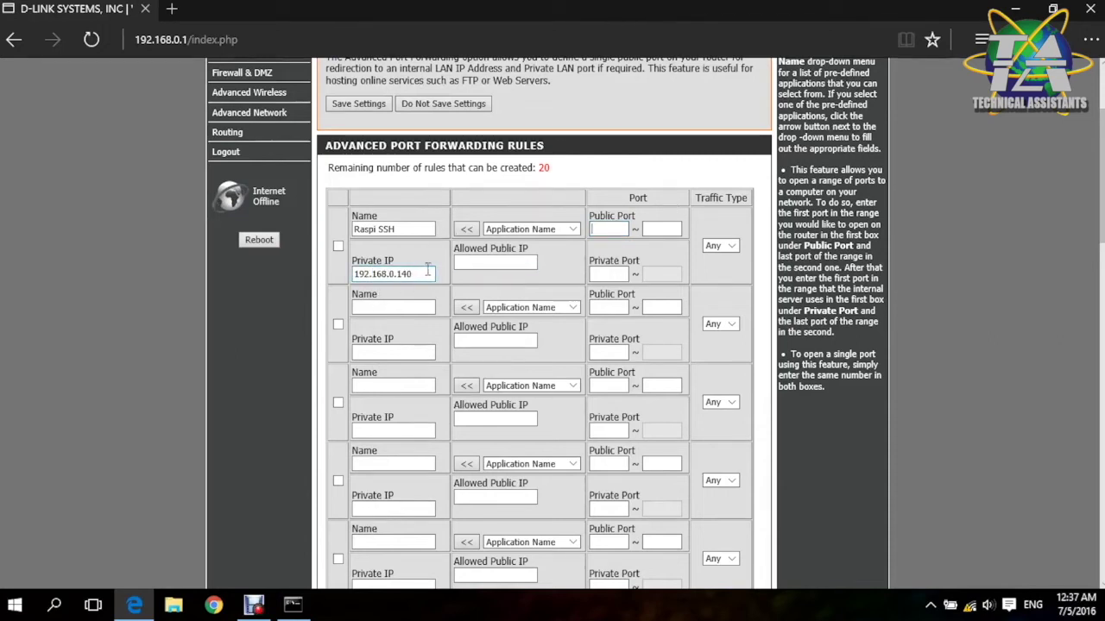
{"action": "left_click", "coordinate": [429, 275]}
Set the rule's public port range to 22–22, with private port 22.
{"action": "left_click", "coordinate": [612, 227]}
{"action": "left_click", "coordinate": [614, 271]}
{"action": "left_click", "coordinate": [380, 229]}
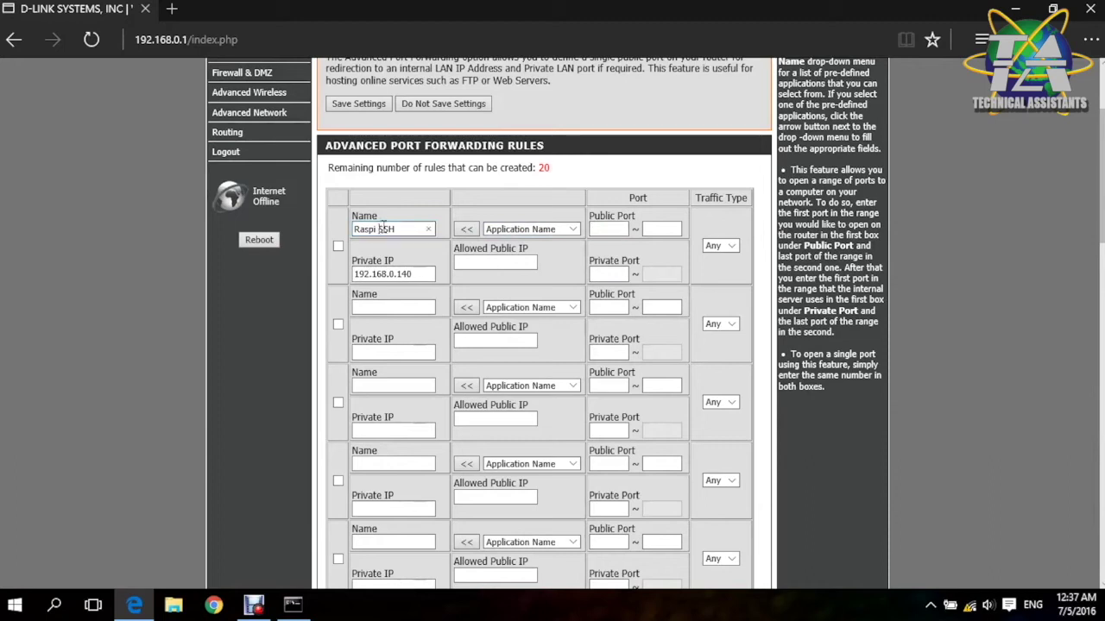
{"action": "double_click", "coordinate": [380, 229]}
{"action": "left_click", "coordinate": [599, 229]}
{"action": "type", "text": "22"}
{"action": "left_click", "coordinate": [646, 229]}
{"action": "type", "text": "22"}
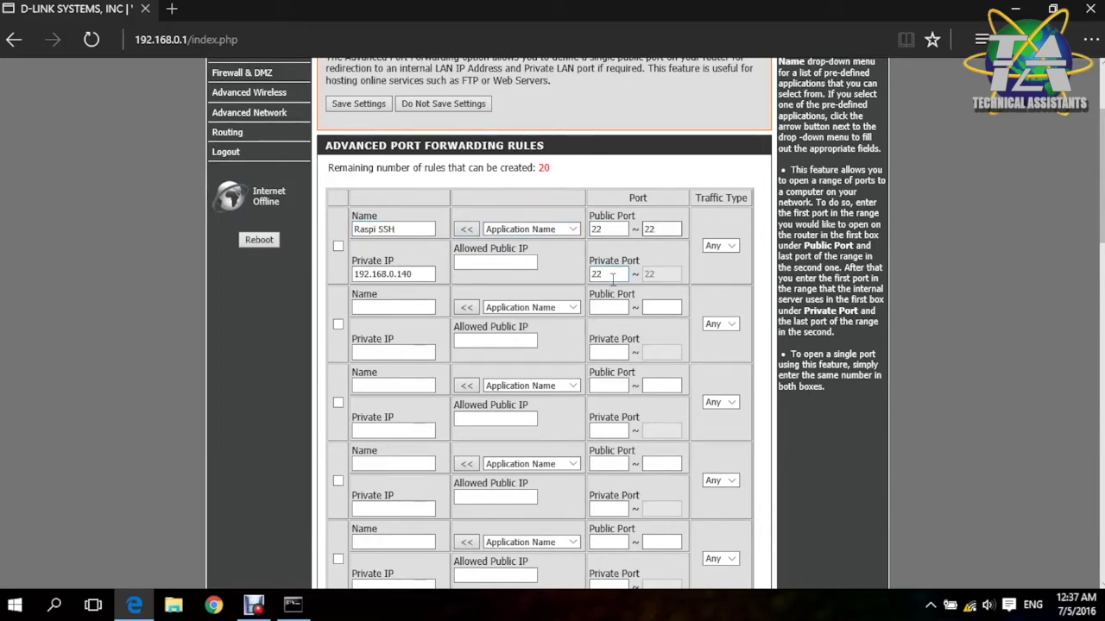
{"action": "left_click", "coordinate": [612, 228]}
{"action": "triple_click", "coordinate": [423, 228]}
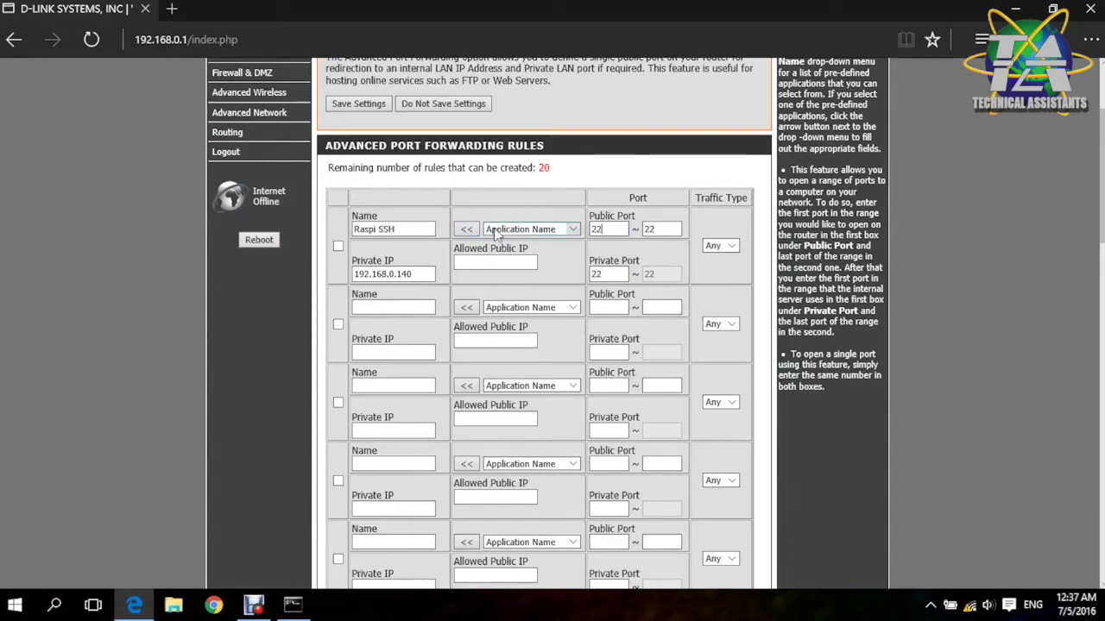
Set the Raspi SSH rule's Traffic Type to TCP.
{"action": "left_click", "coordinate": [403, 229]}
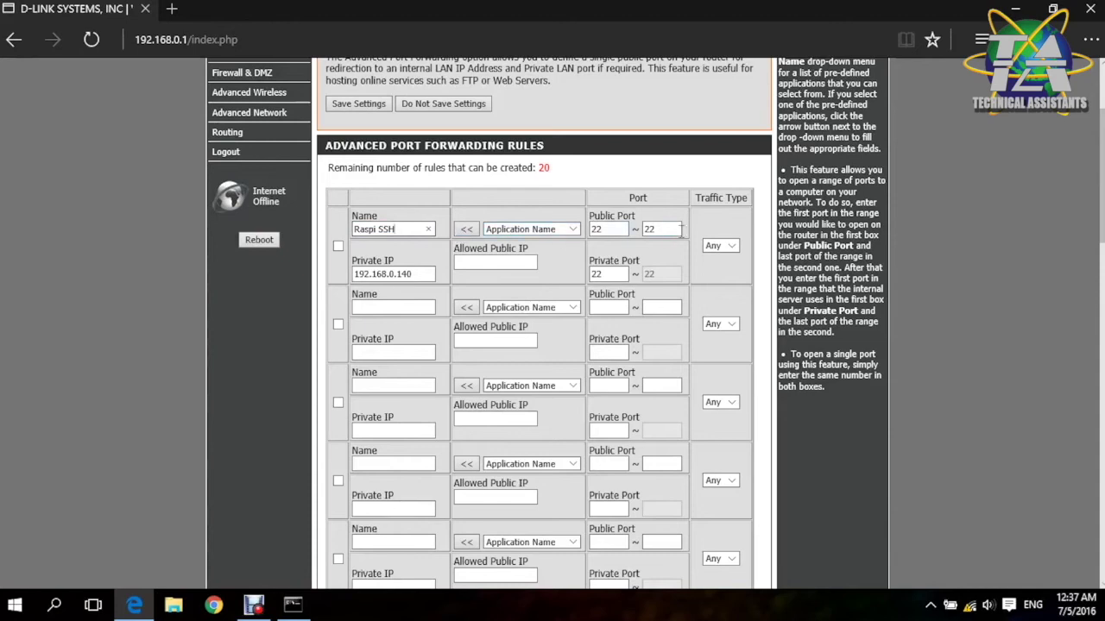
{"action": "left_click", "coordinate": [722, 247]}
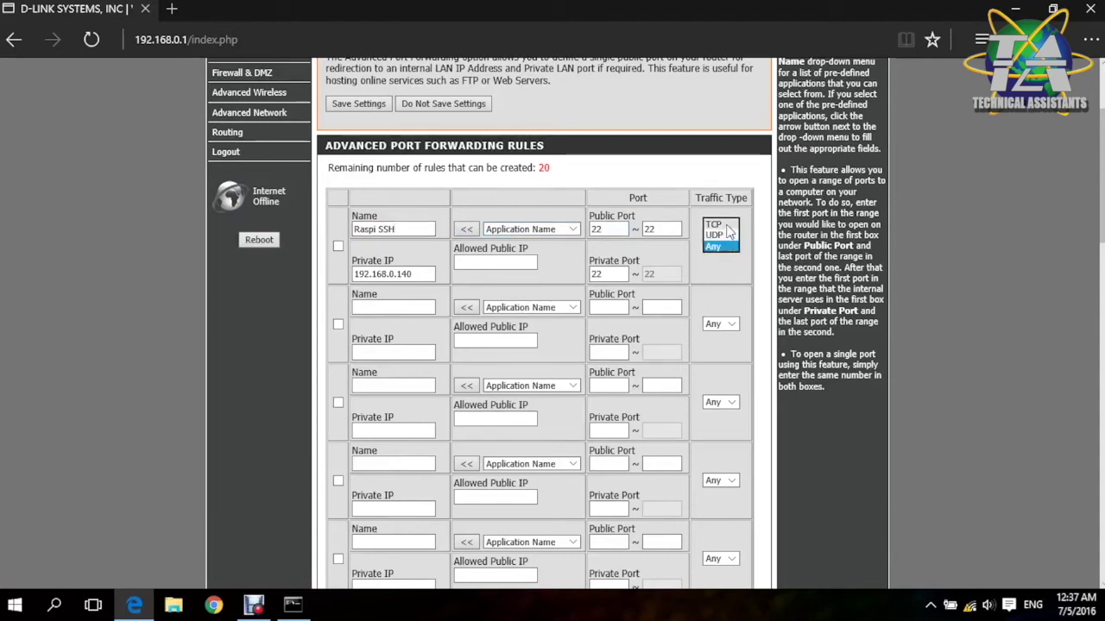
{"action": "left_click", "coordinate": [727, 225]}
{"action": "left_click", "coordinate": [731, 248]}
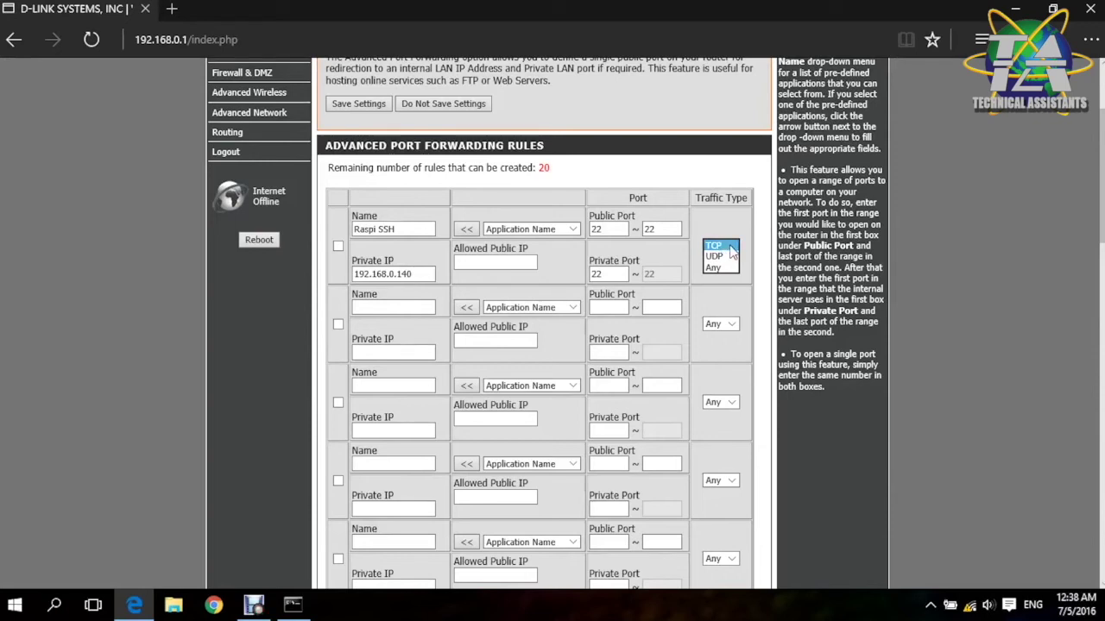
{"action": "left_click", "coordinate": [730, 247]}
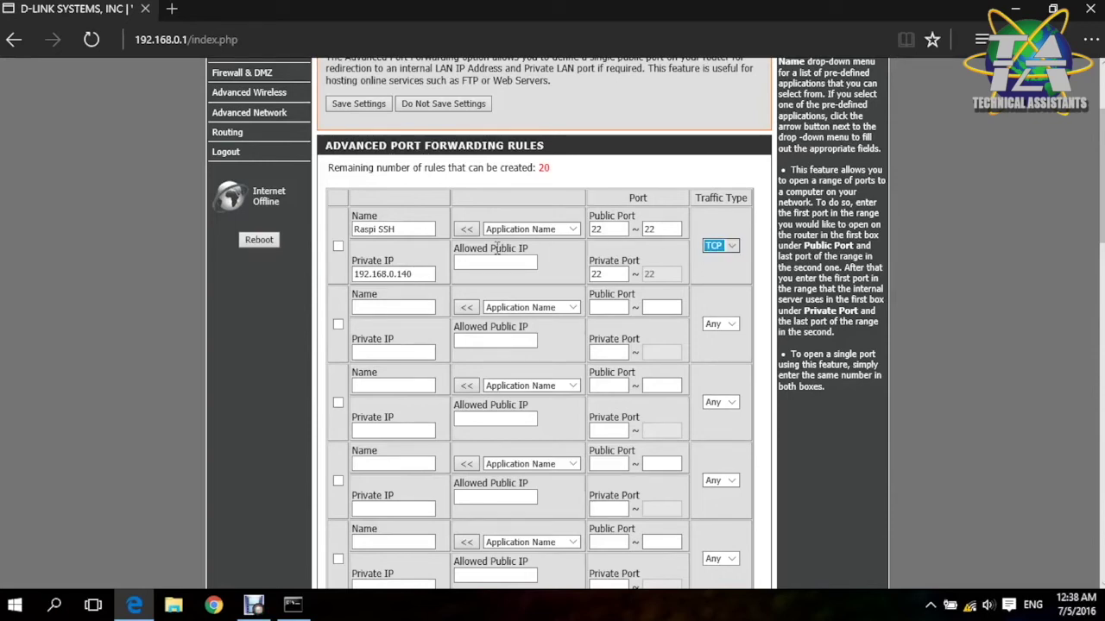
Enable the Raspi SSH rule and save the port forwarding settings.
{"action": "left_click", "coordinate": [417, 231]}
{"action": "left_click", "coordinate": [338, 247]}
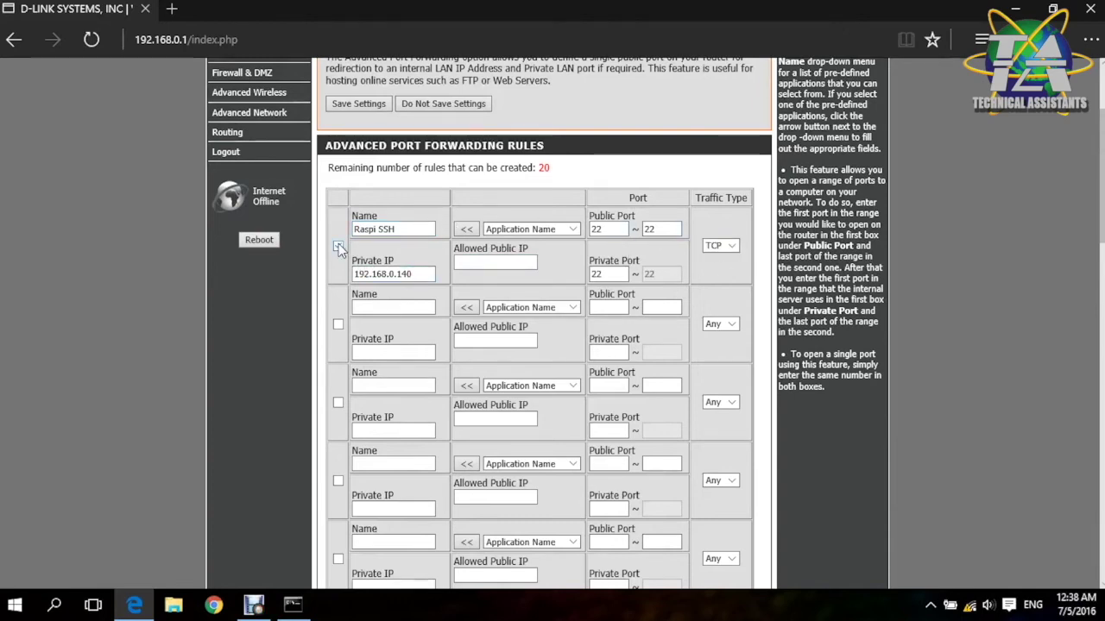
{"action": "scroll", "coordinate": [399, 146], "scroll_direction": "up", "scroll_amount": 1}
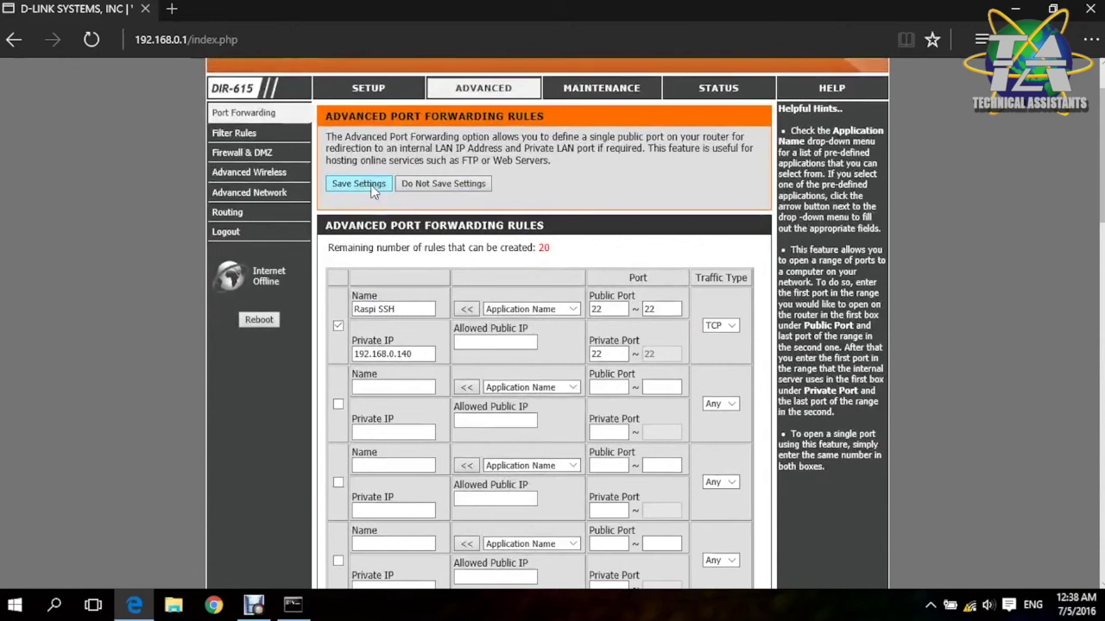
{"action": "left_click", "coordinate": [373, 190]}
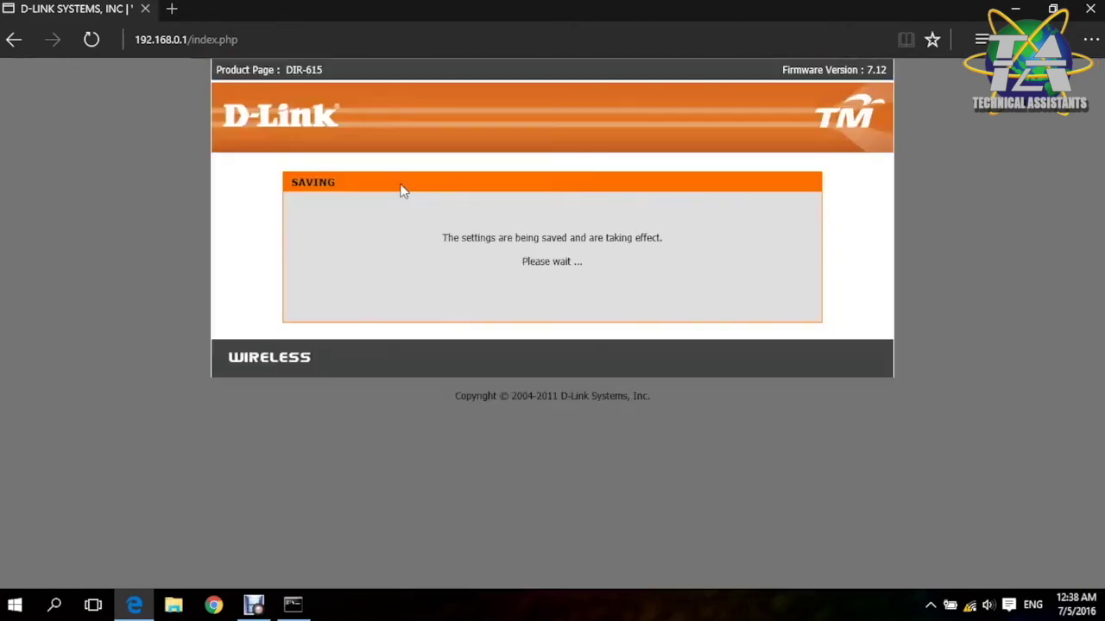
{"action": "scroll", "coordinate": [653, 267], "scroll_direction": "down", "scroll_amount": 1}
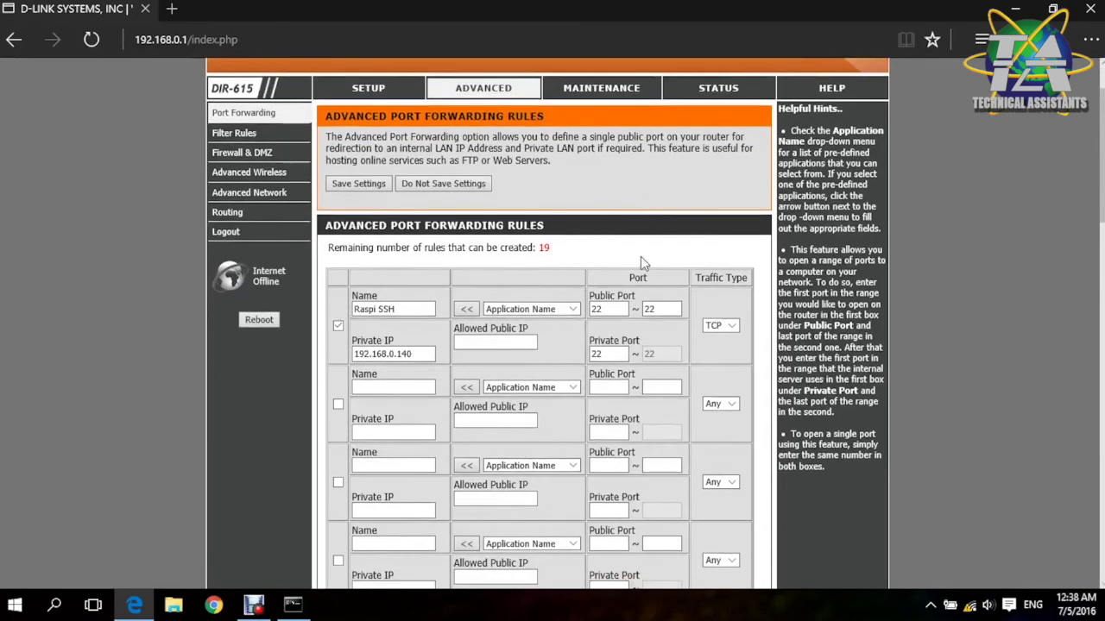
{"action": "left_click", "coordinate": [224, 232]}
Return to the router login page, then open Zenmap's scan profile list.
{"action": "left_click", "coordinate": [529, 266]}
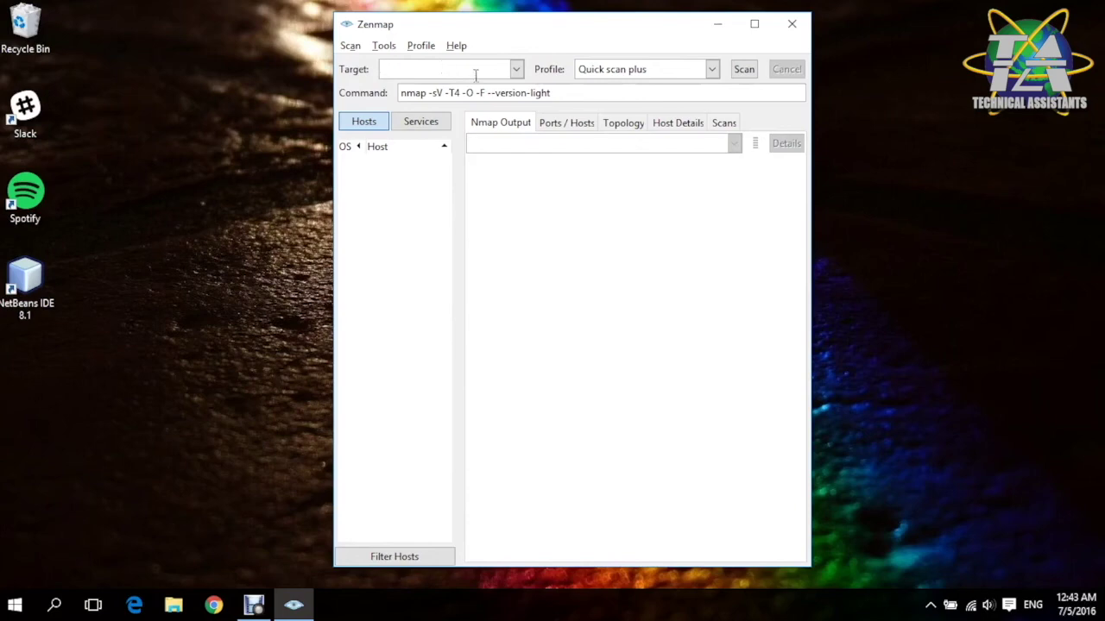
{"action": "left_click", "coordinate": [713, 70]}
{"action": "left_click", "coordinate": [661, 204]}
{"action": "left_click", "coordinate": [712, 70]}
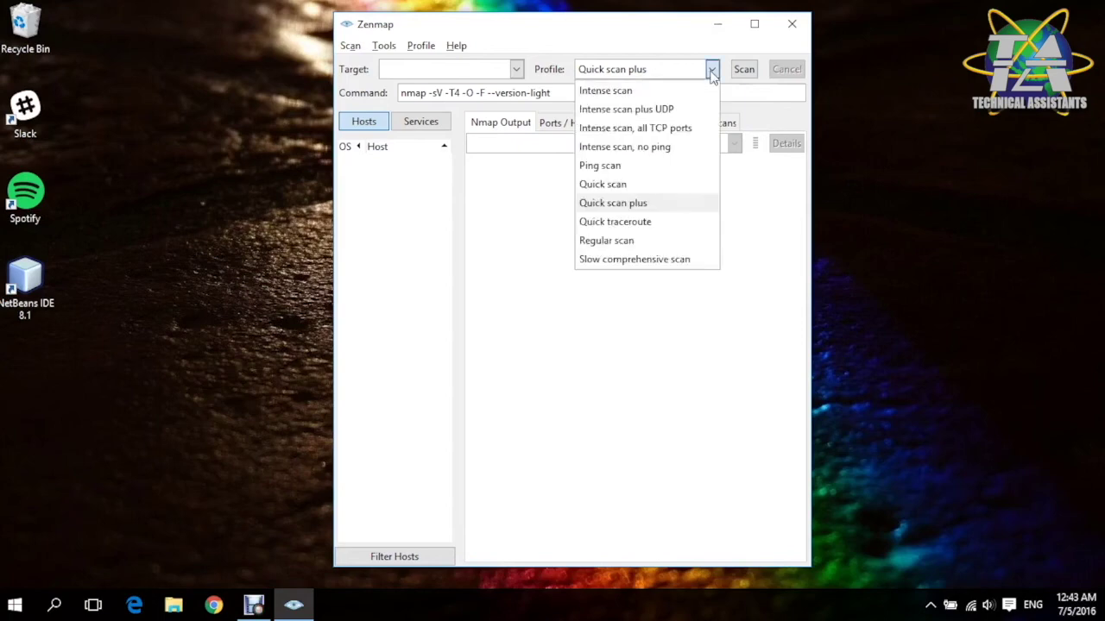
{"action": "left_click", "coordinate": [682, 92]}
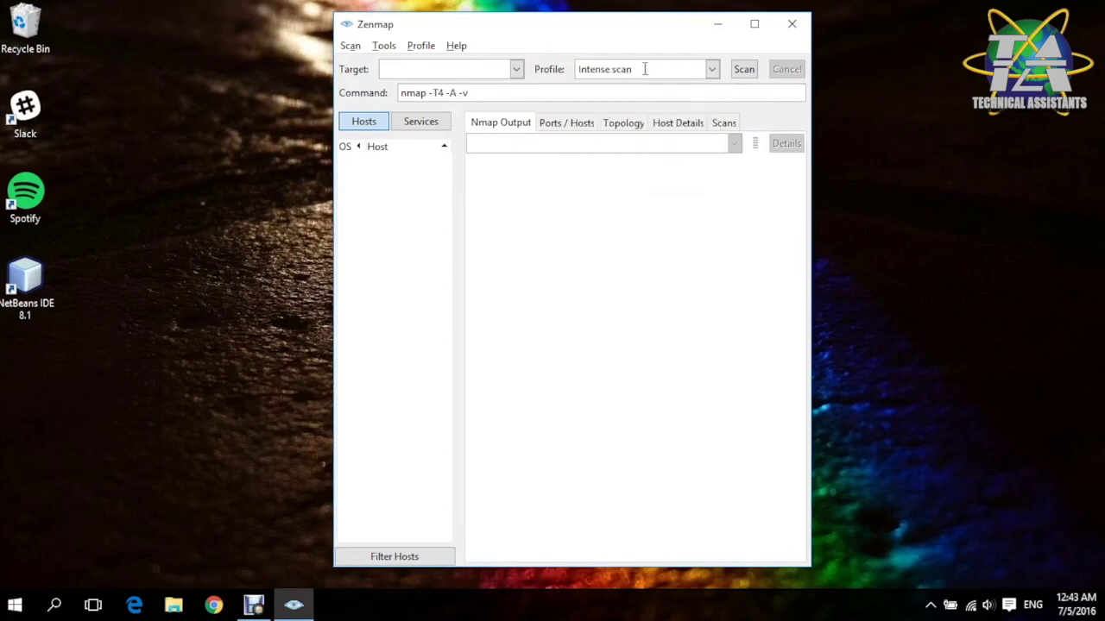
{"action": "left_click", "coordinate": [712, 70]}
{"action": "left_click", "coordinate": [639, 205]}
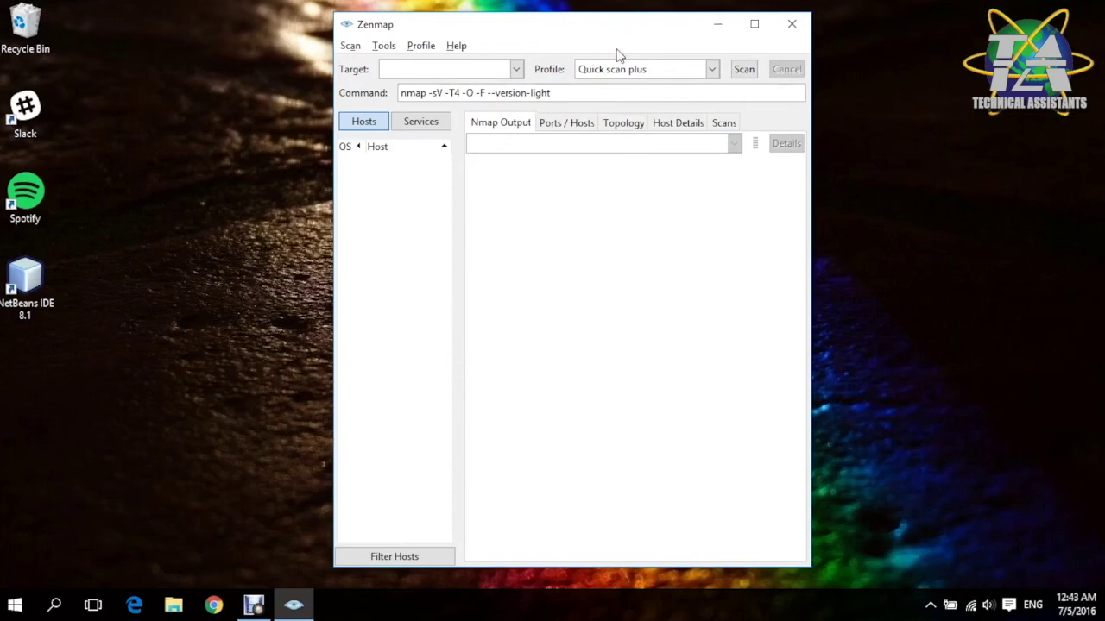
{"action": "left_click_drag", "start_coordinate": [613, 26], "coordinate": [621, 21]}
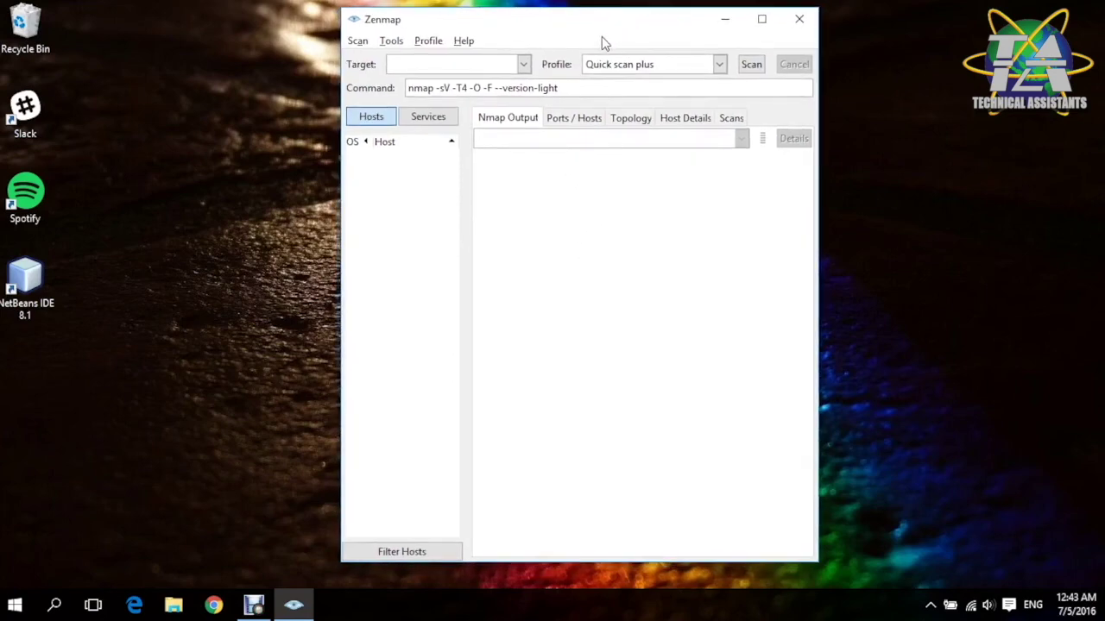
{"action": "left_click", "coordinate": [394, 44]}
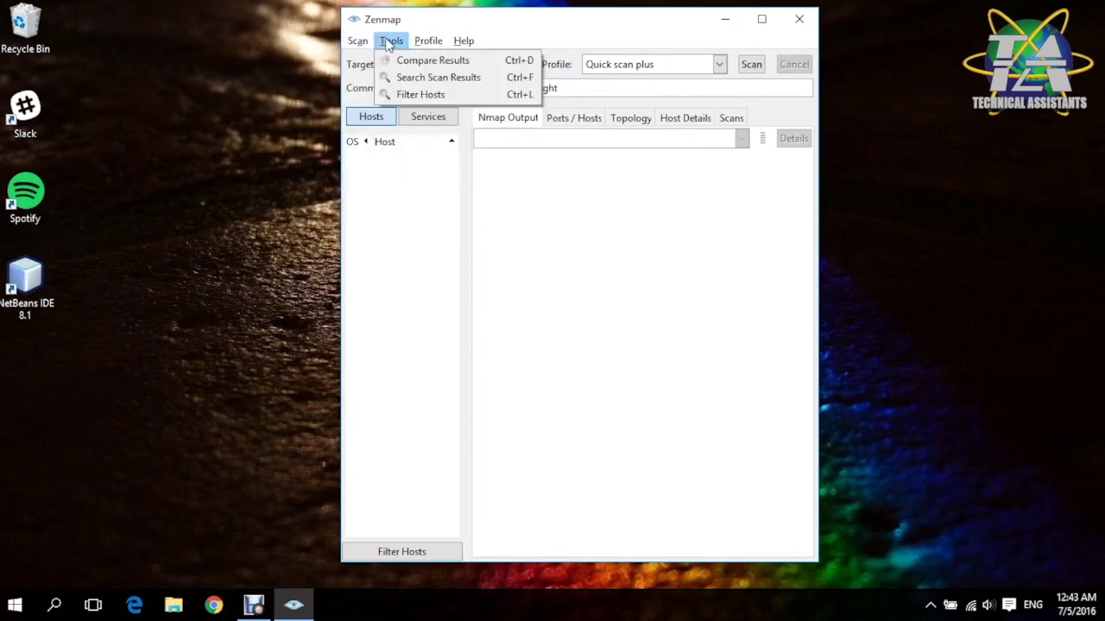
{"action": "left_click", "coordinate": [529, 39]}
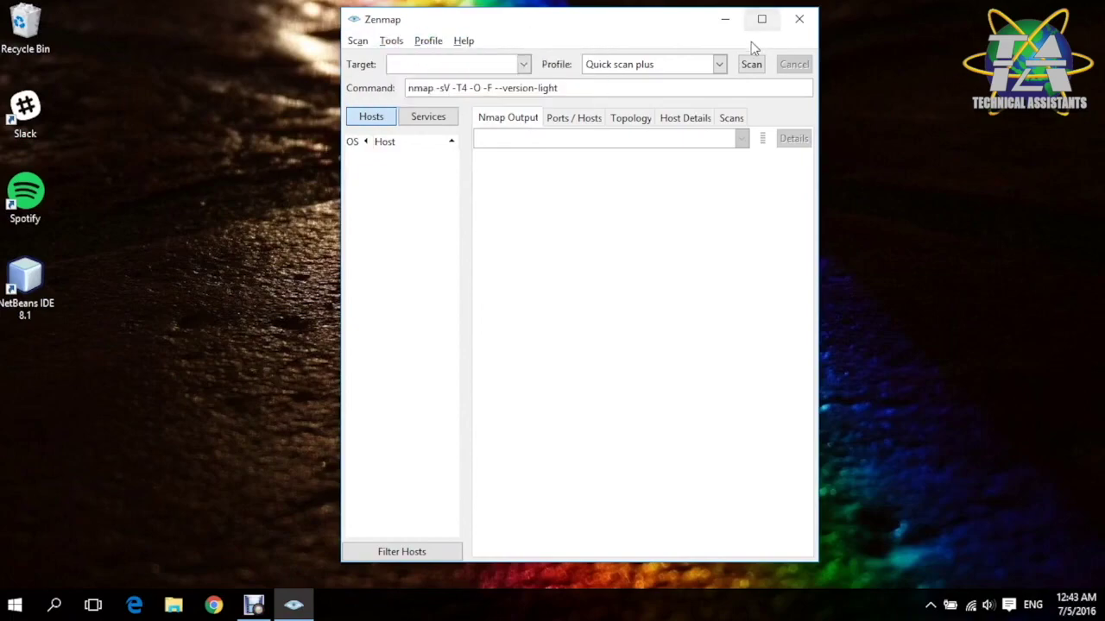